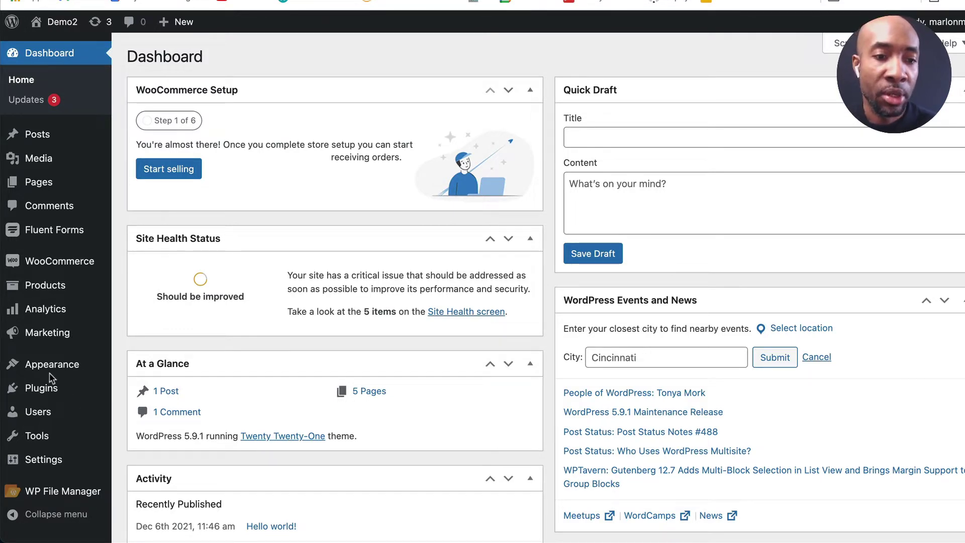
Step: Open the Dashboard and read the notice that Stripe needs WooCommerce installed and active
click(48, 391)
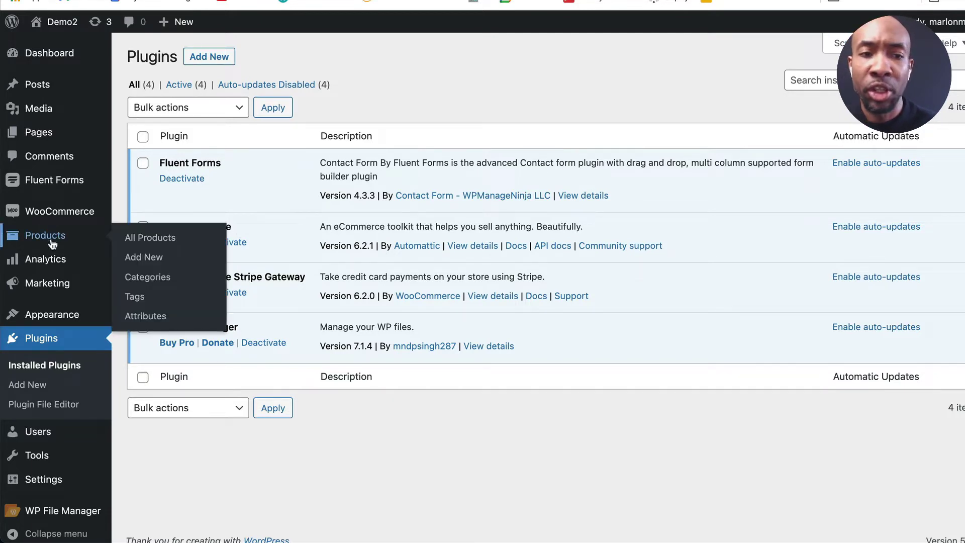
mouse_move(73, 205)
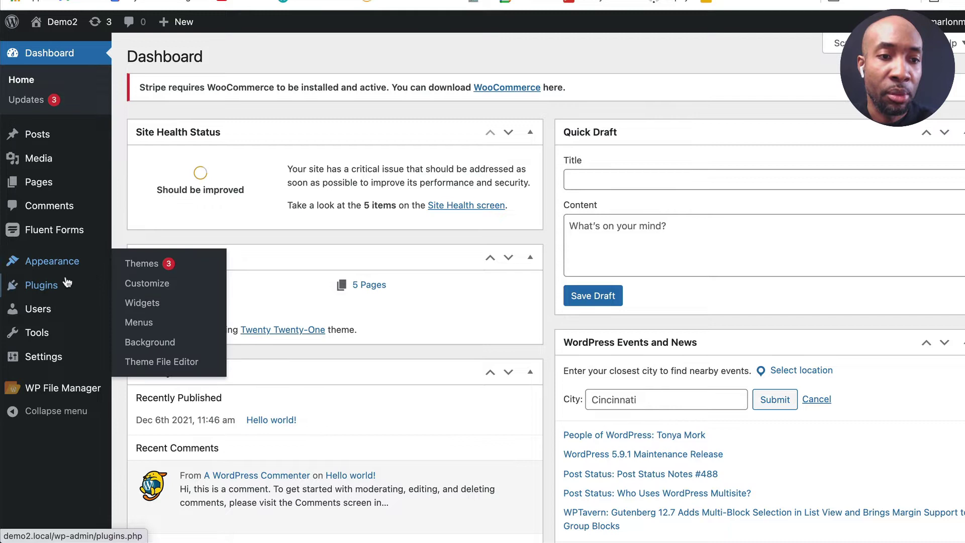
Step: Open the Plugins list, now showing only Fluent Forms, WooCommerce Stripe Gateway and WP File Manager
mouse_move(60, 287)
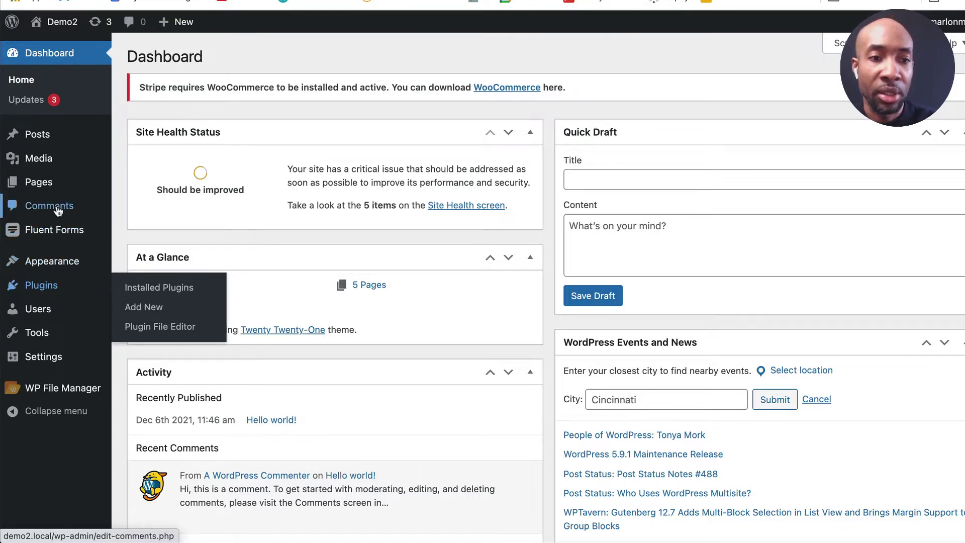
click(49, 287)
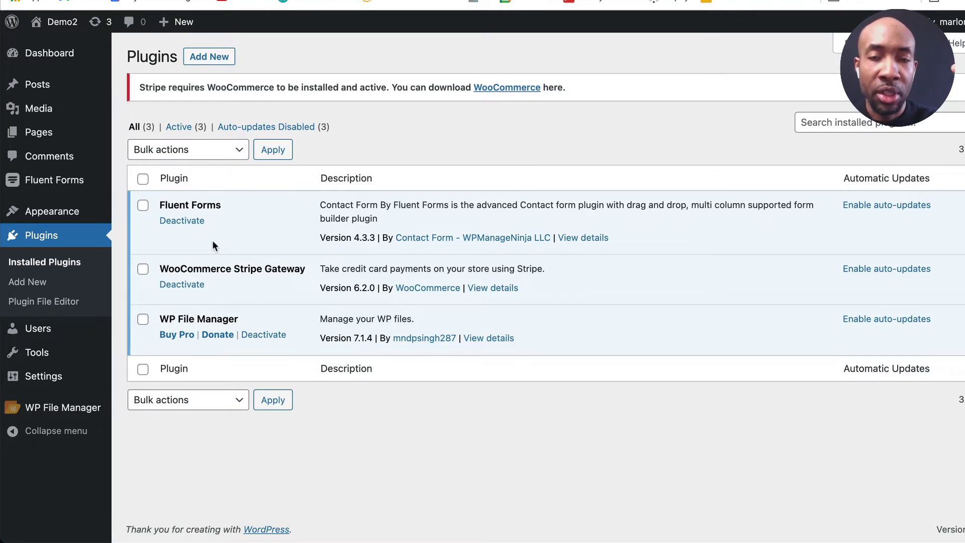
Step: Search Add Plugins for 'woo' and try installing WooCommerce, which fails: destination folder already exists
click(215, 63)
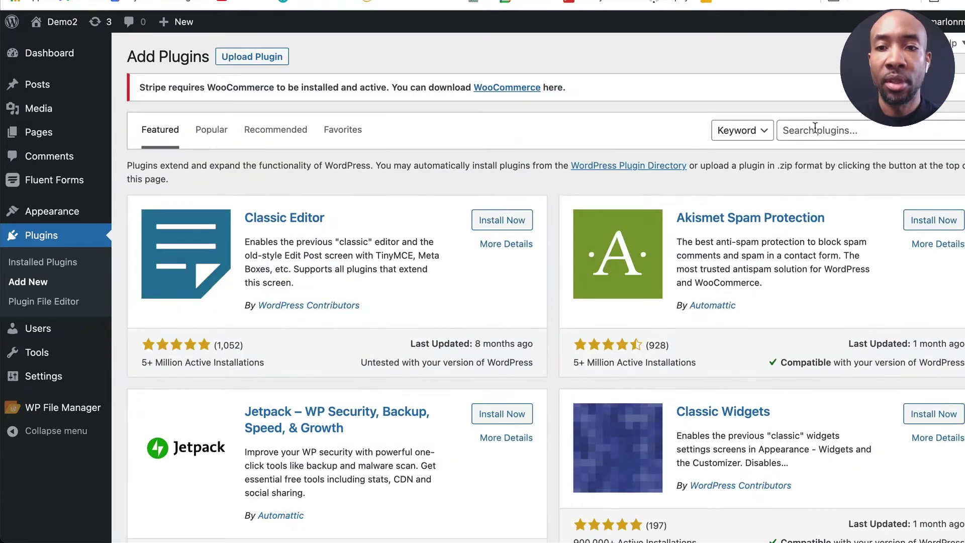
click(822, 131)
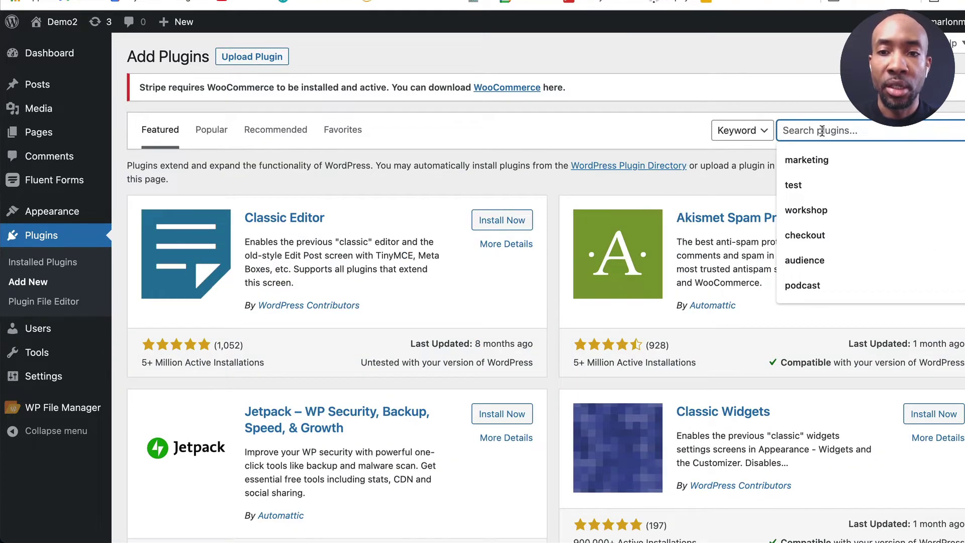
text(woo)
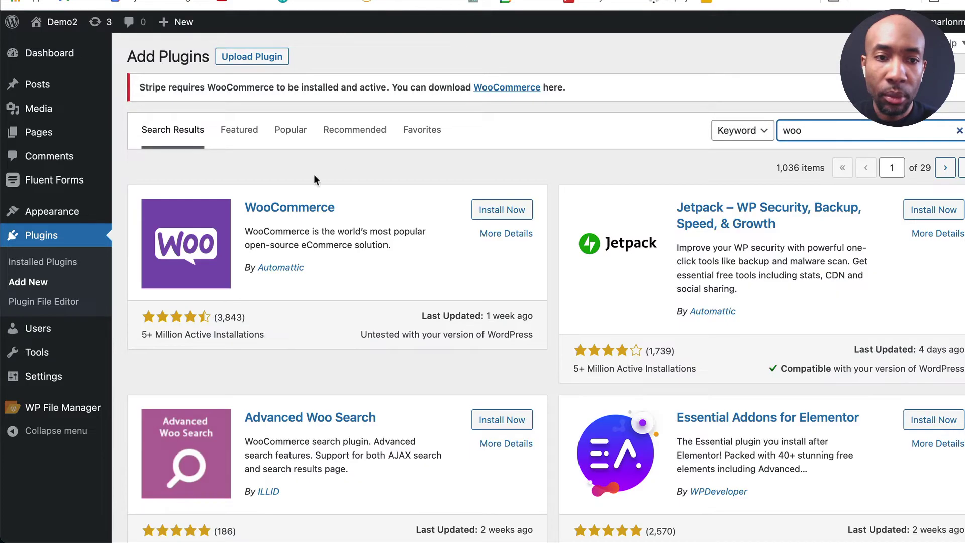
click(486, 215)
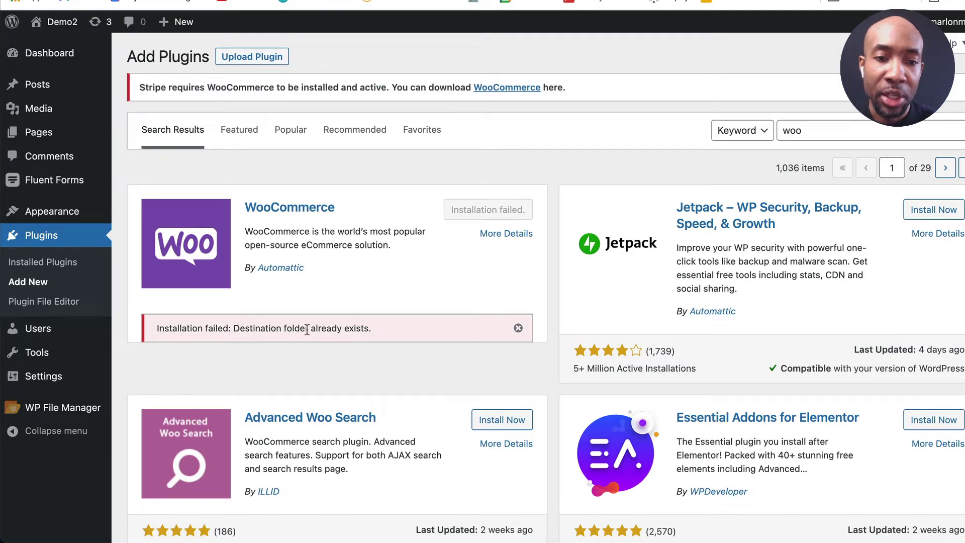
drag(236, 330, 374, 332)
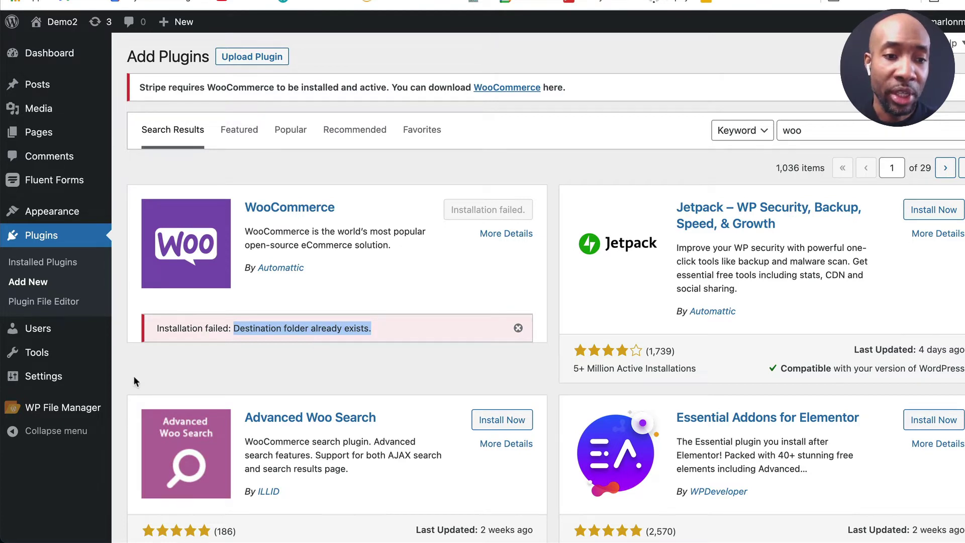
mouse_move(63, 417)
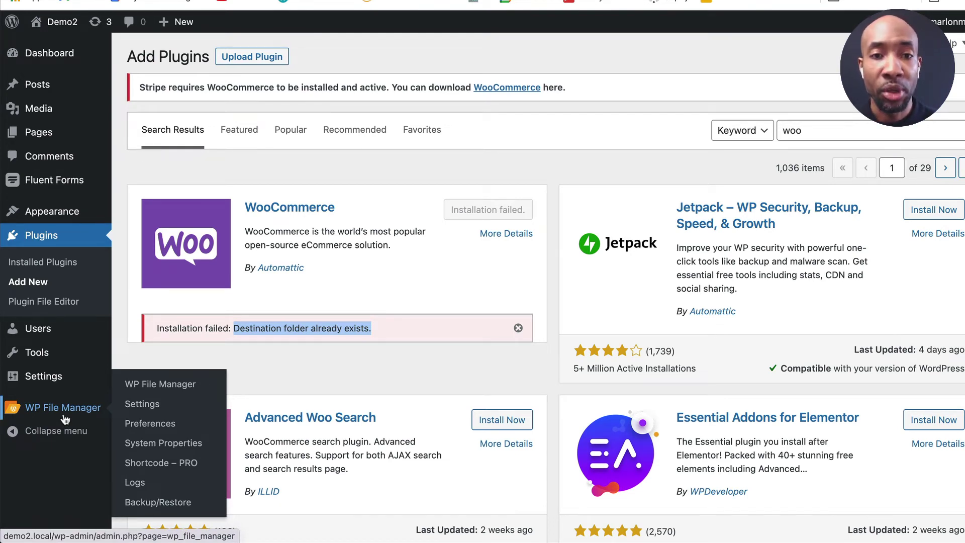
Step: Replace the 'woo' search with 'file', showing the File Manager plugin already active
double_click(814, 126)
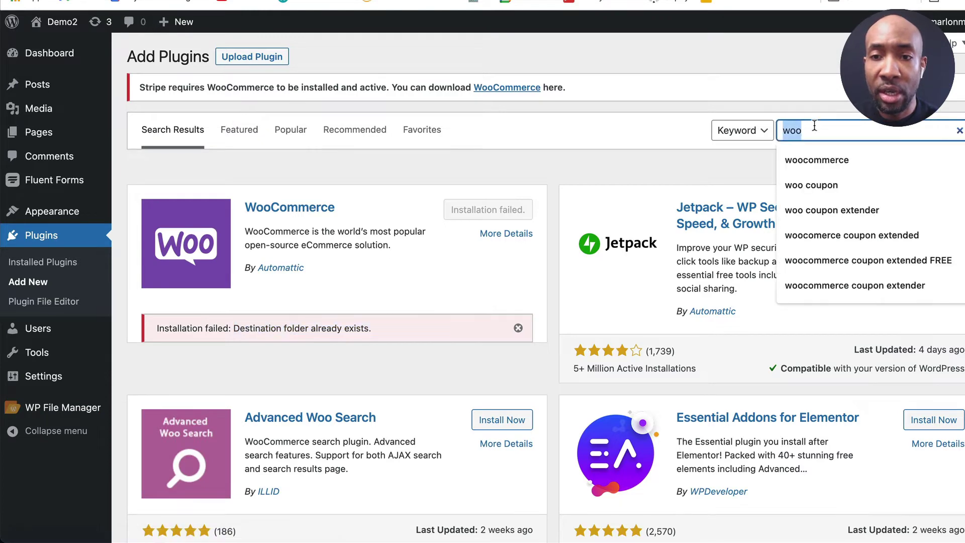
text(file)
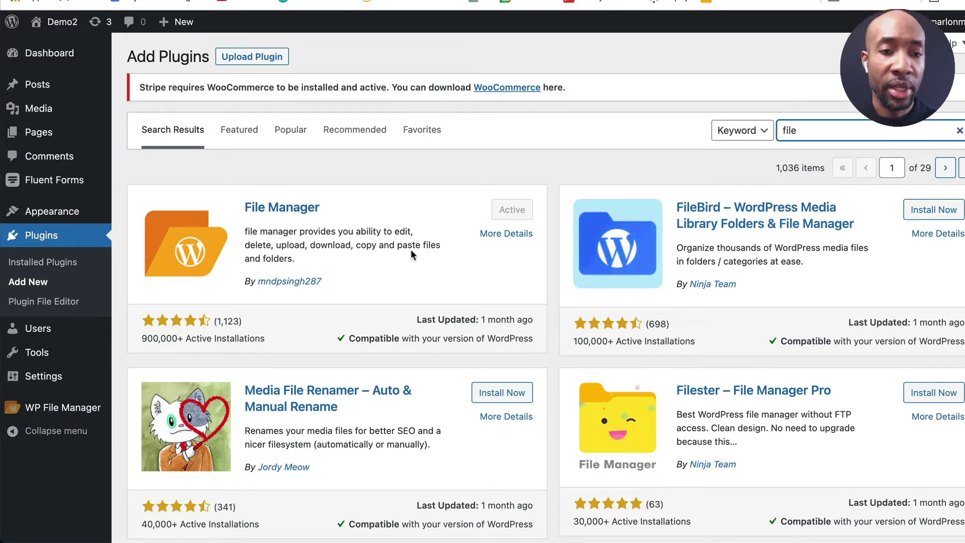
Step: Open WP File Manager at the site root with wp-admin, wp-content and wp-includes folders
click(58, 414)
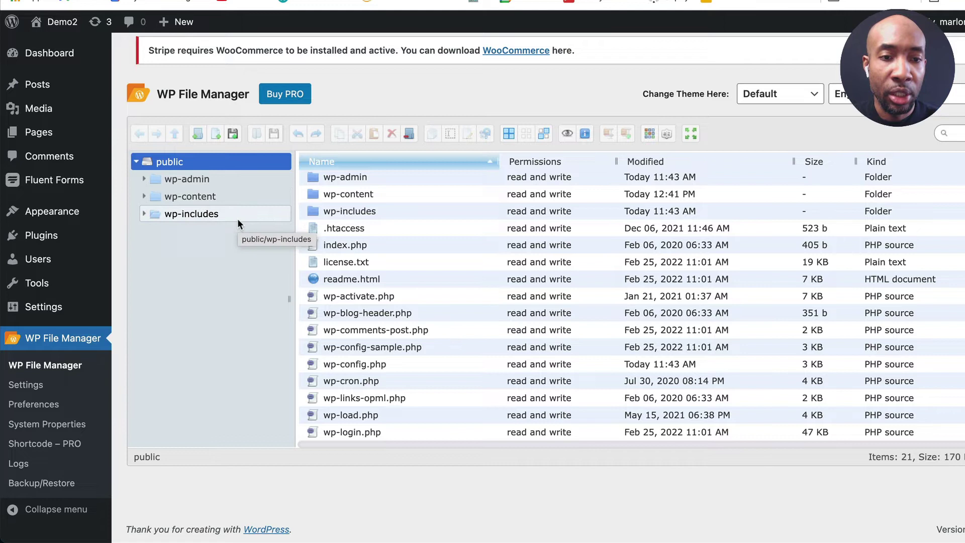
Step: Browse wp-content > plugins, peek into fluentform, then open woocommerce, which holds only packages
click(189, 198)
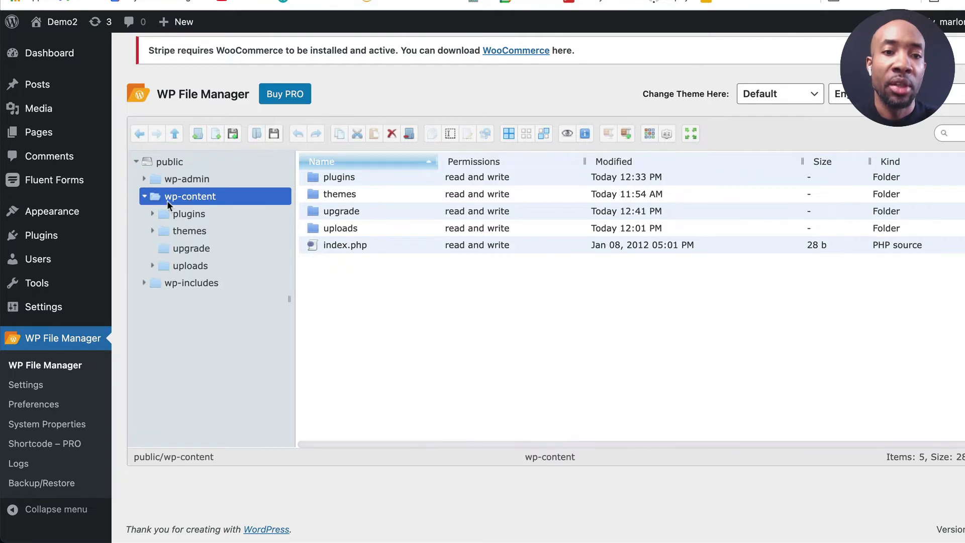
click(195, 215)
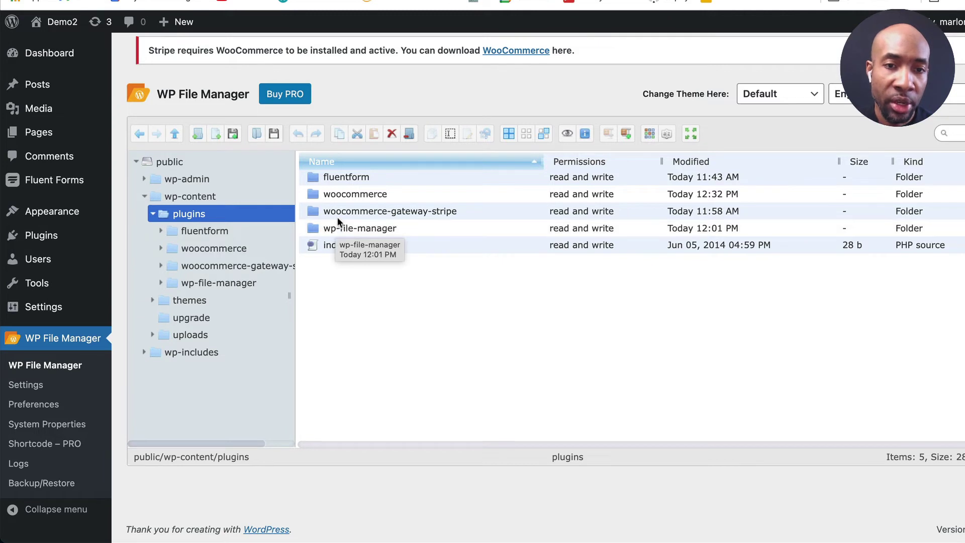
click(327, 177)
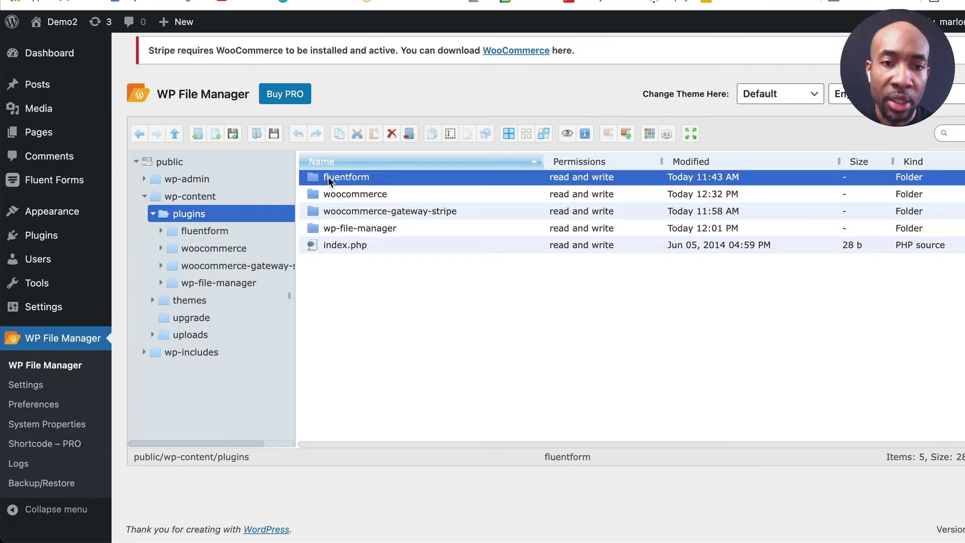
click(197, 230)
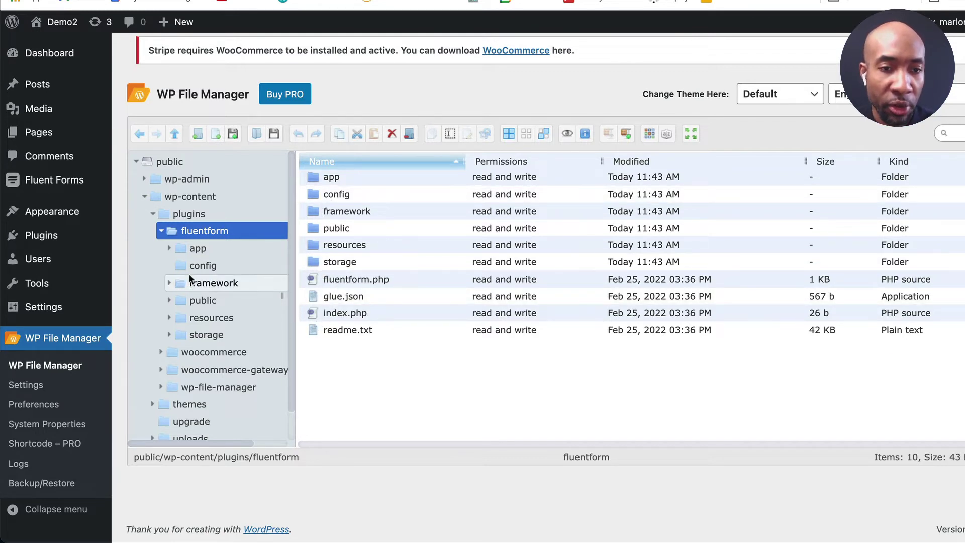
click(161, 230)
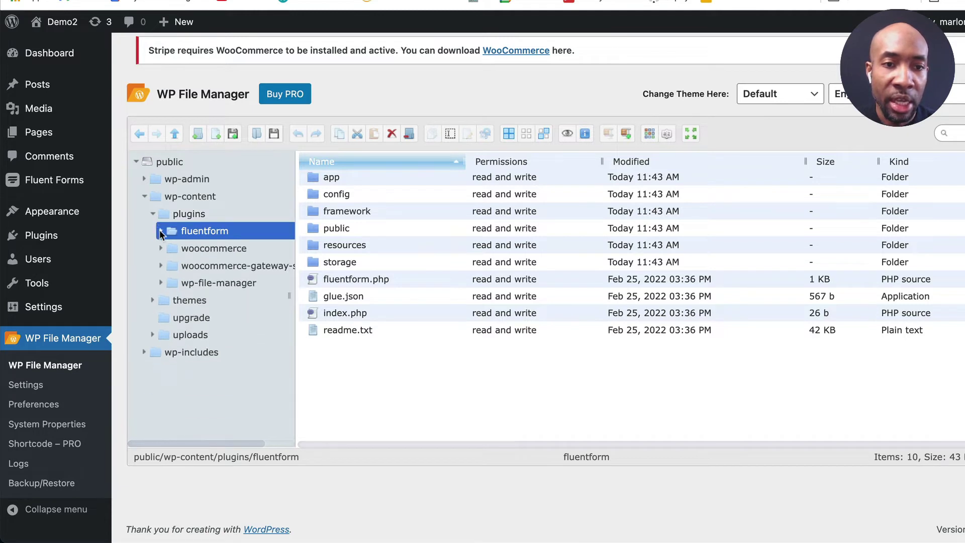
click(190, 250)
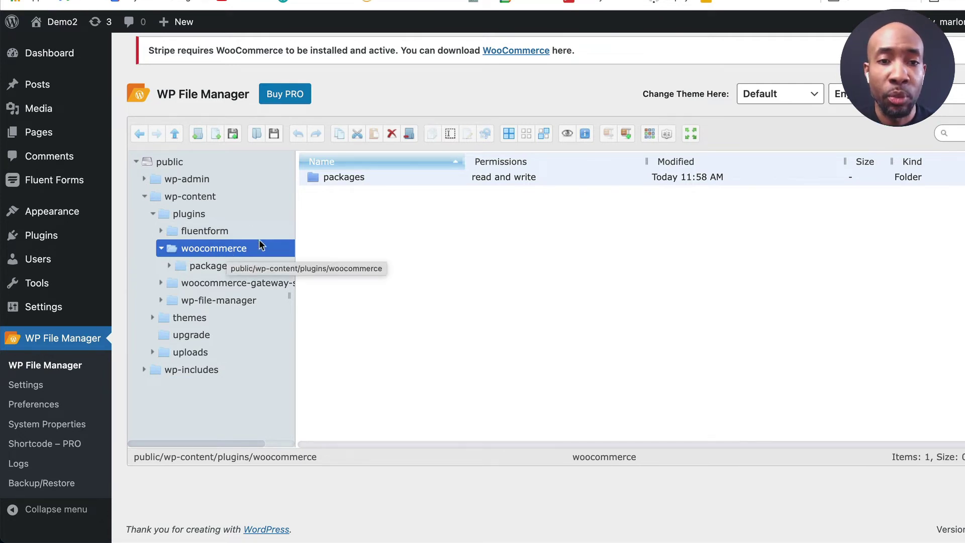
Step: Rename the leftover woocommerce plugin folder to Xwoocommerce by prefixing an X
right_click(203, 252)
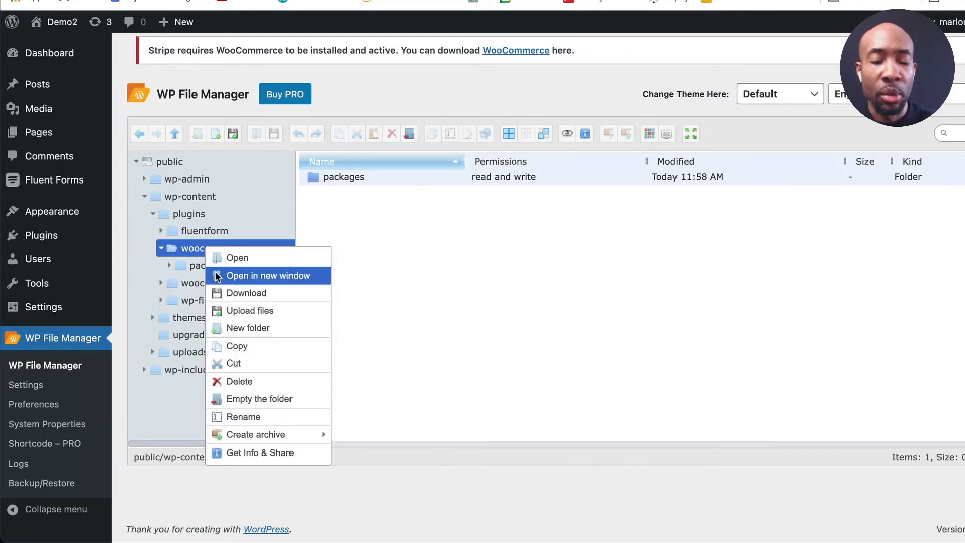
click(244, 417)
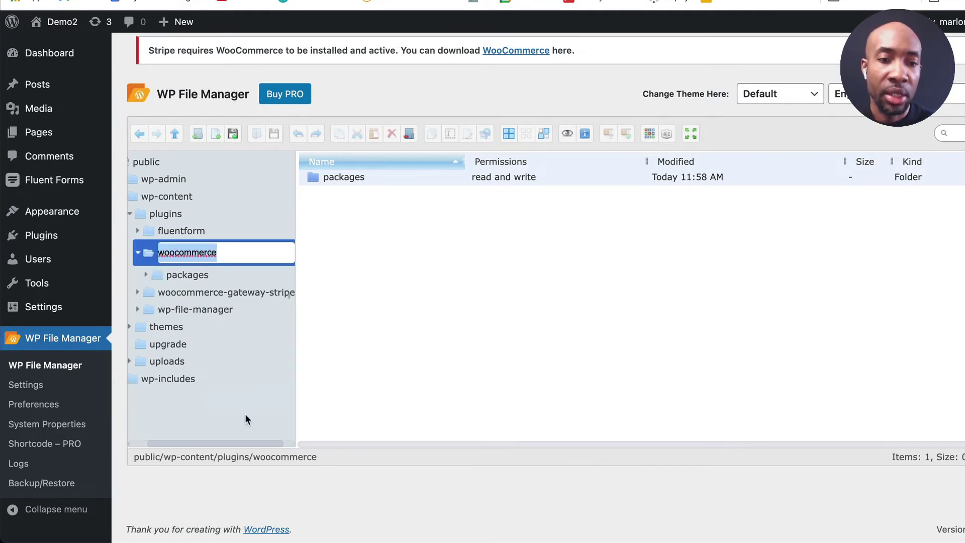
click(158, 252)
text(X)
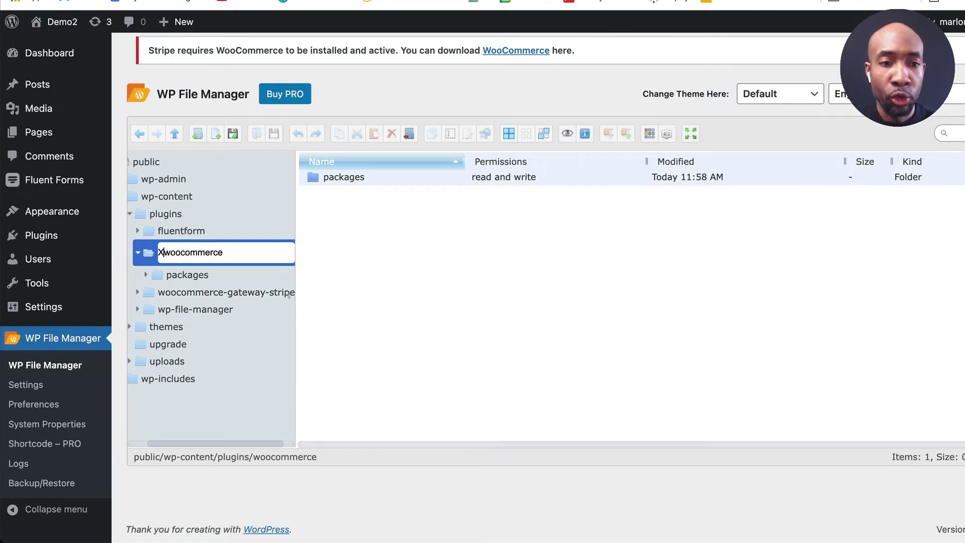
click(356, 369)
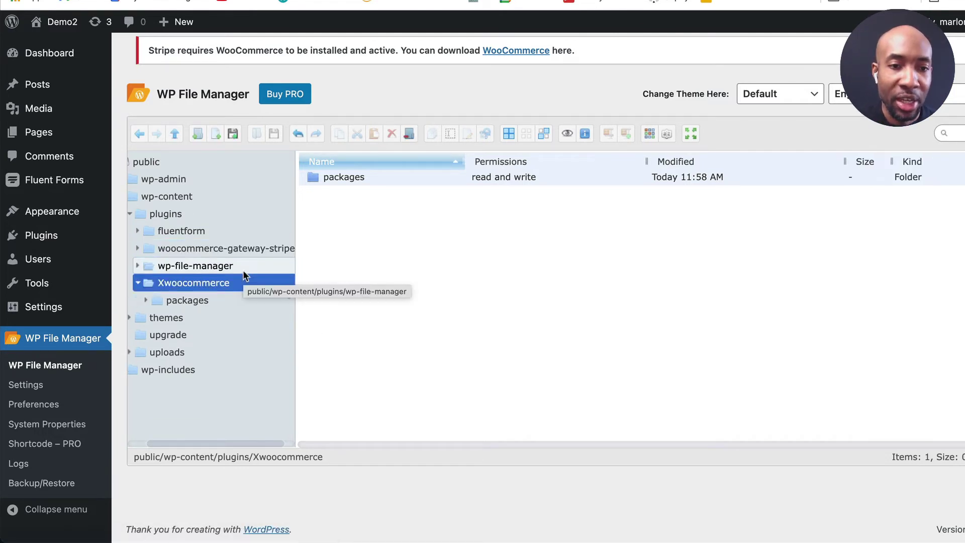
right_click(195, 287)
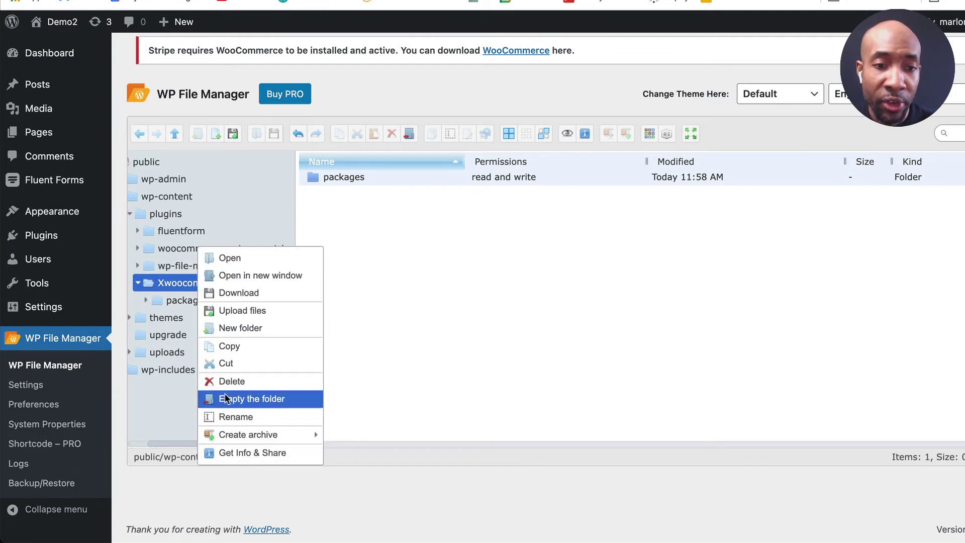
click(416, 262)
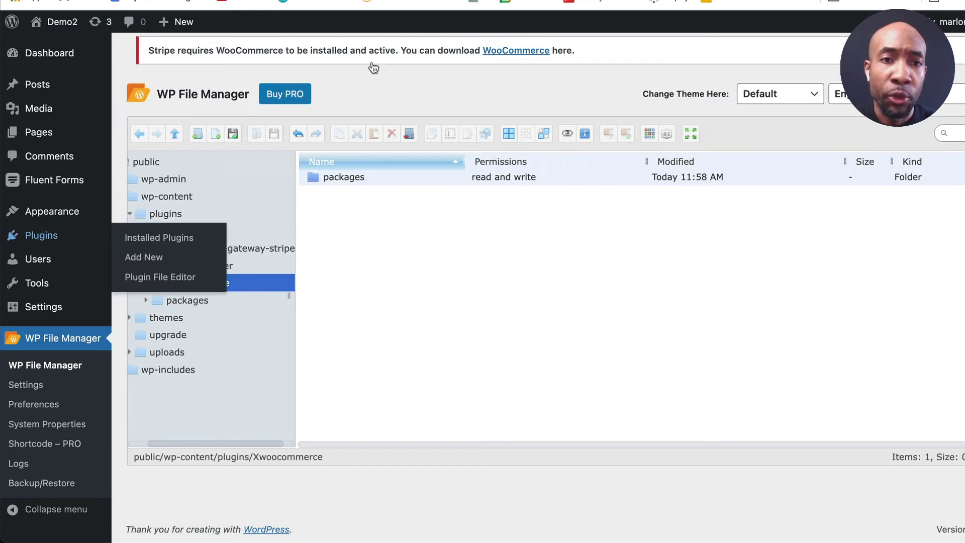
Step: From Plugins > Add New, search 'woo', then install and activate WooCommerce 6.2.1
right_click(45, 235)
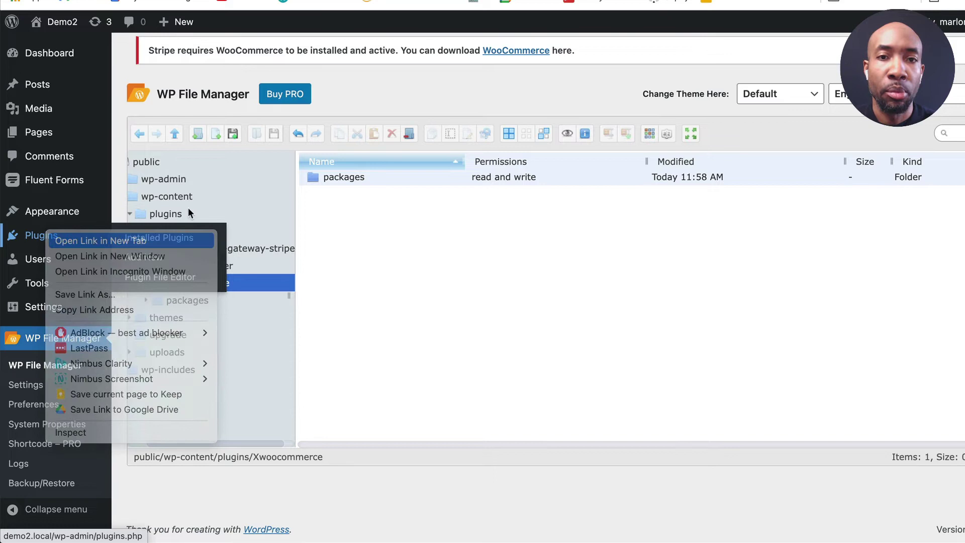
key(Escape)
click(159, 239)
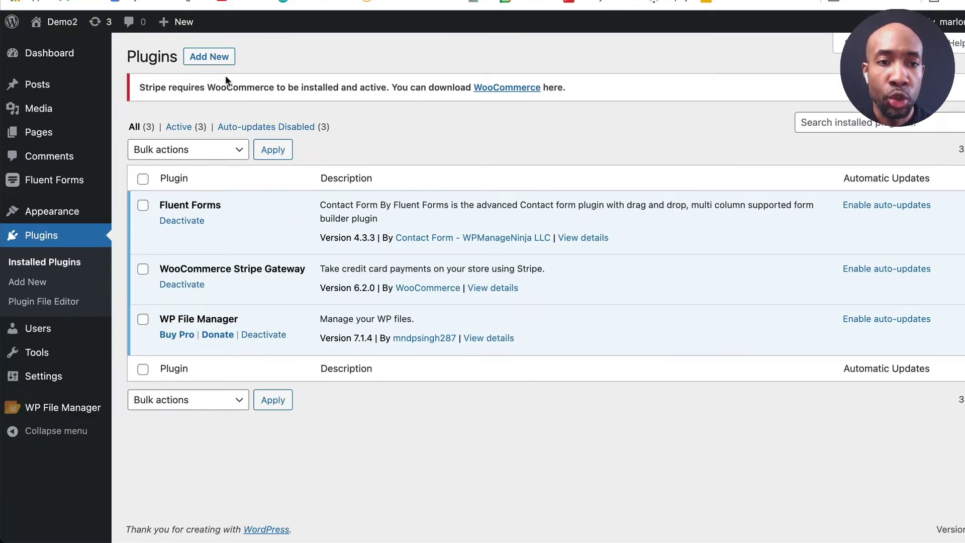
click(212, 58)
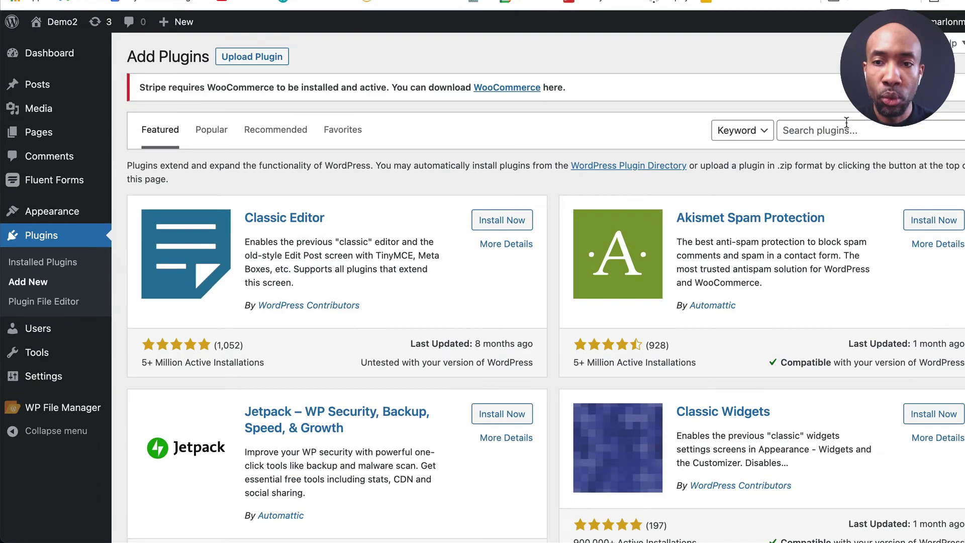
click(813, 131)
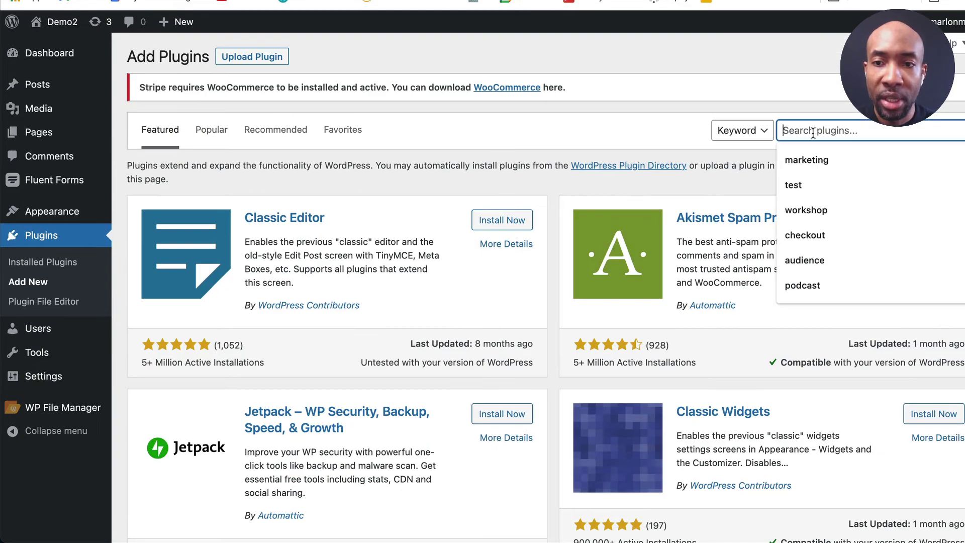
text(woocommerce)
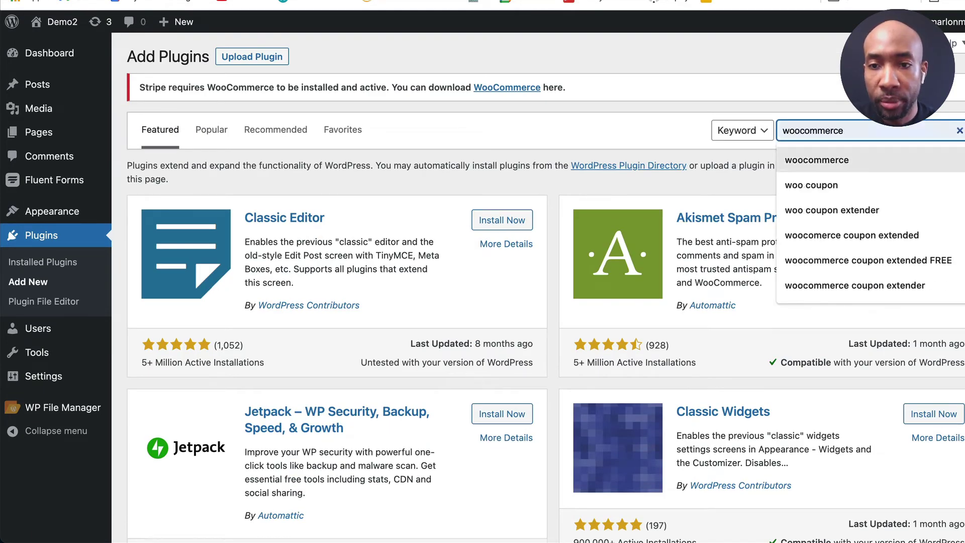
key(BackSpace)
key(BackSpace)
key(BackSpace)
key(BackSpace)
key(BackSpace)
key(BackSpace)
key(BackSpace)
key(BackSpace)
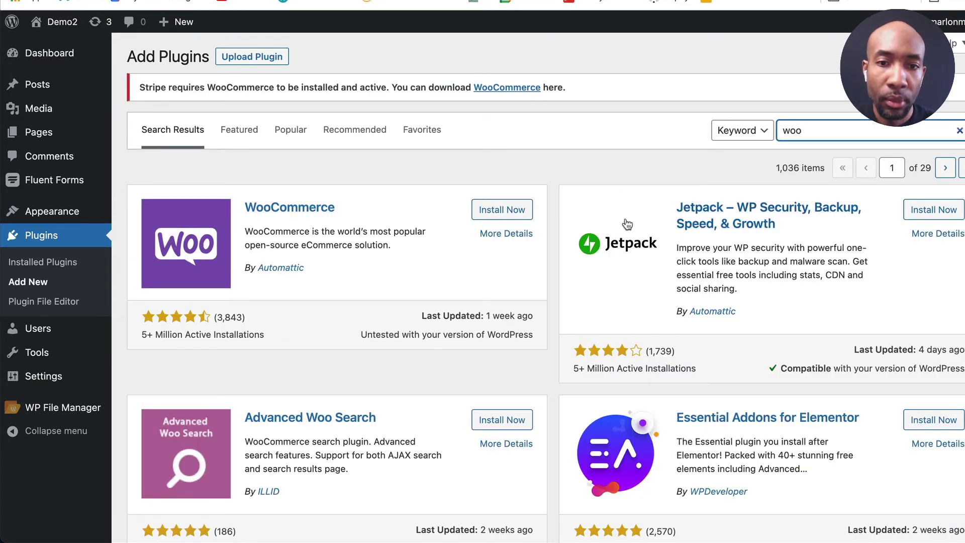
click(514, 215)
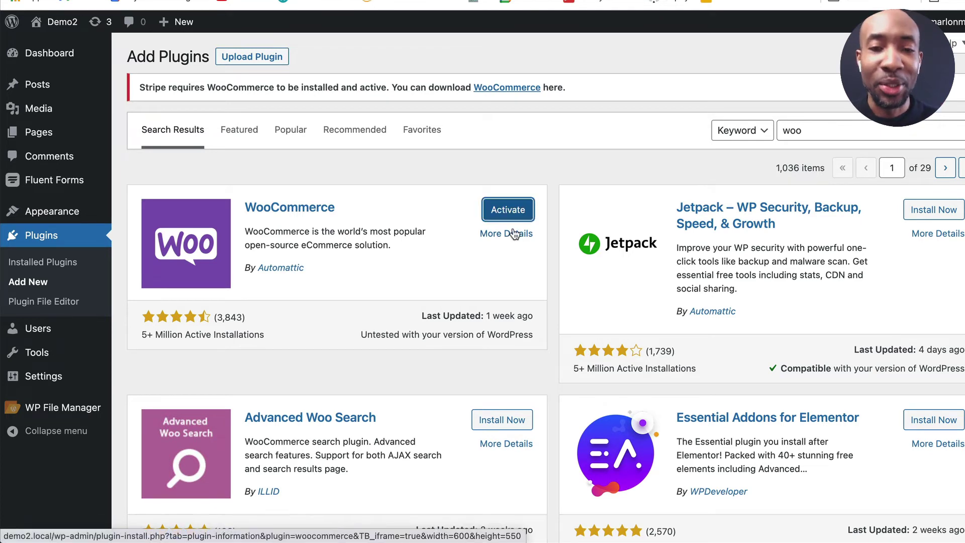
click(497, 206)
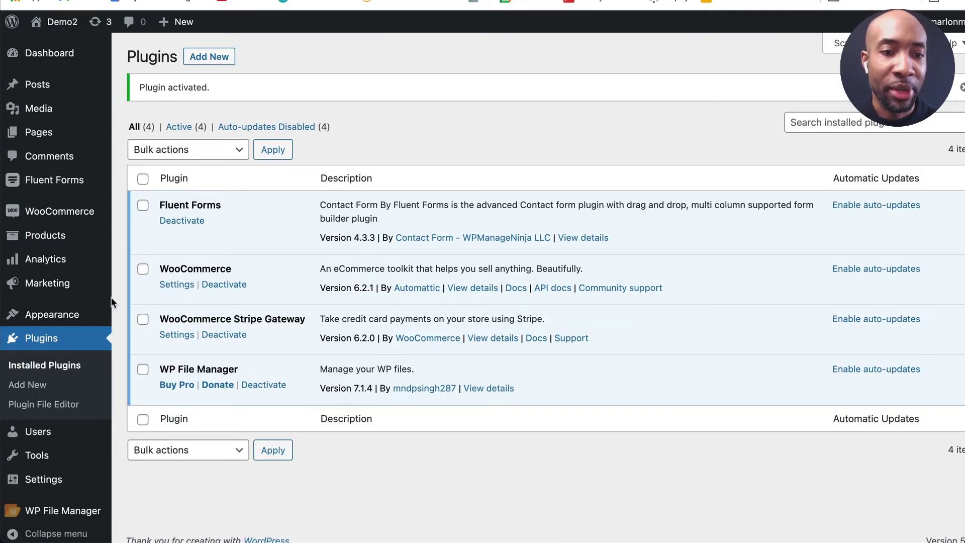
Step: Glance at the WooCommerce setup wizard, then return to the file manager at plugins/Xwoocommerce
click(85, 215)
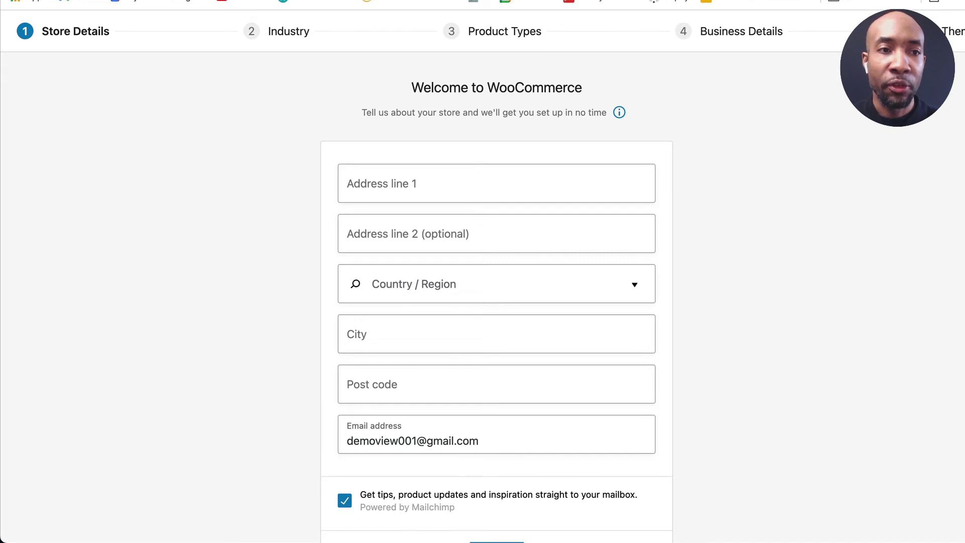
click(312, 2)
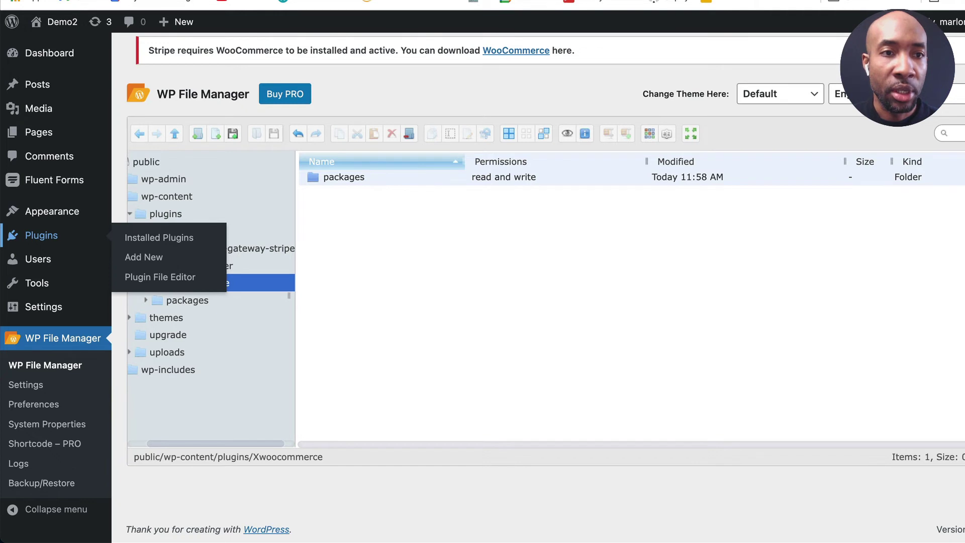
Step: Reload the file manager and open the new woocommerce folder with 14 items, including woocommerce.php
key(super+r)
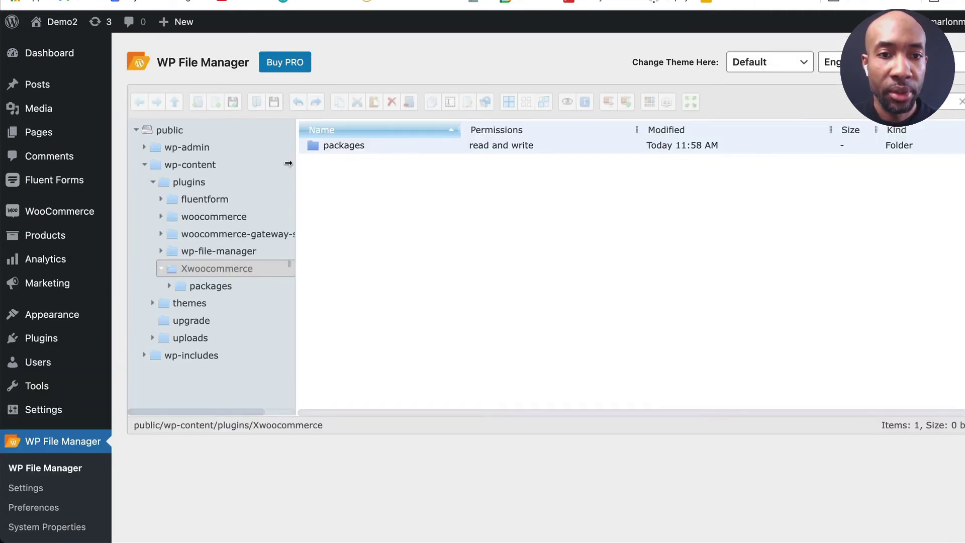
click(177, 215)
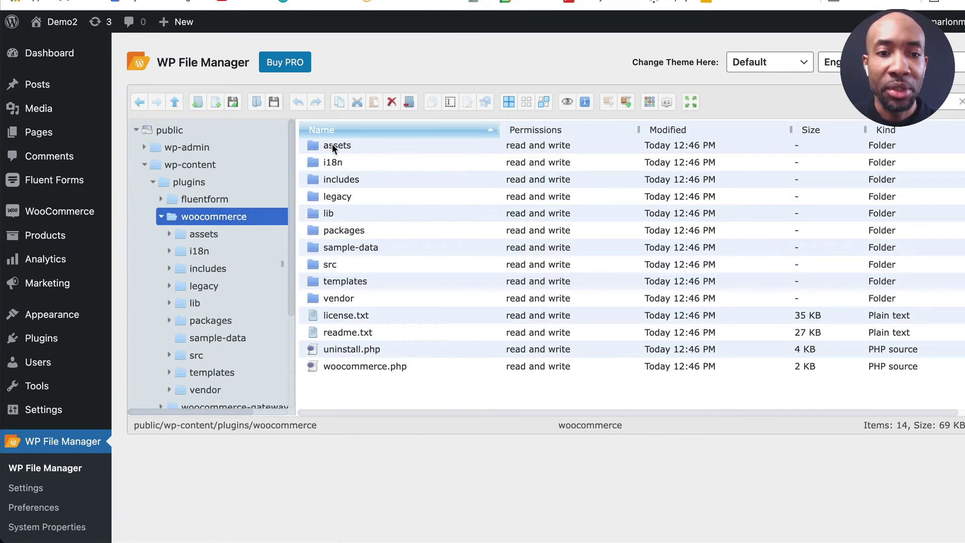